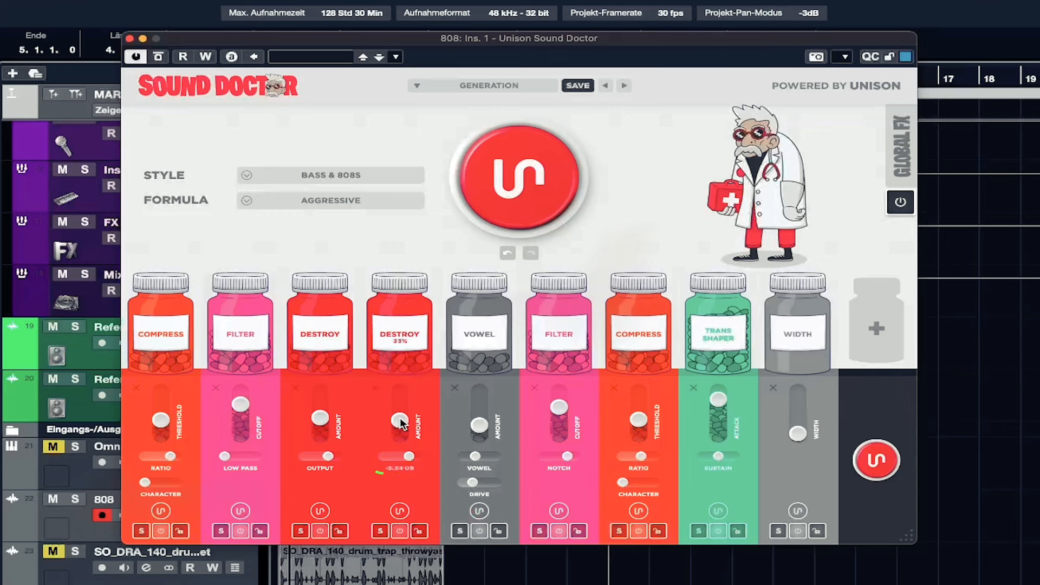
Raise the amount of the second Destroy effect and randomize that single effect's settings twice
left_click_drag(401, 423, 399, 393)
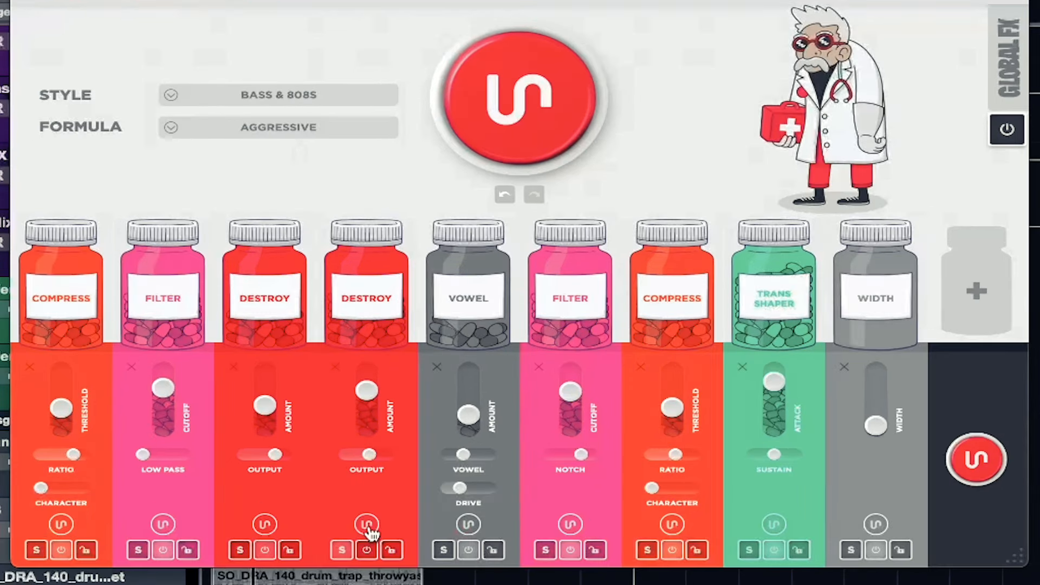
left_click(398, 511)
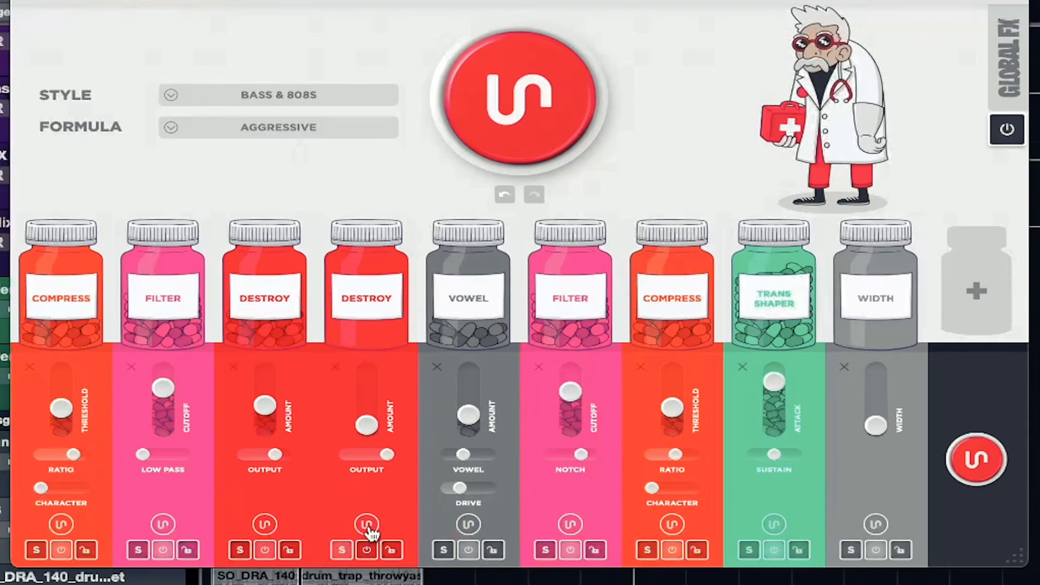
left_click(368, 526)
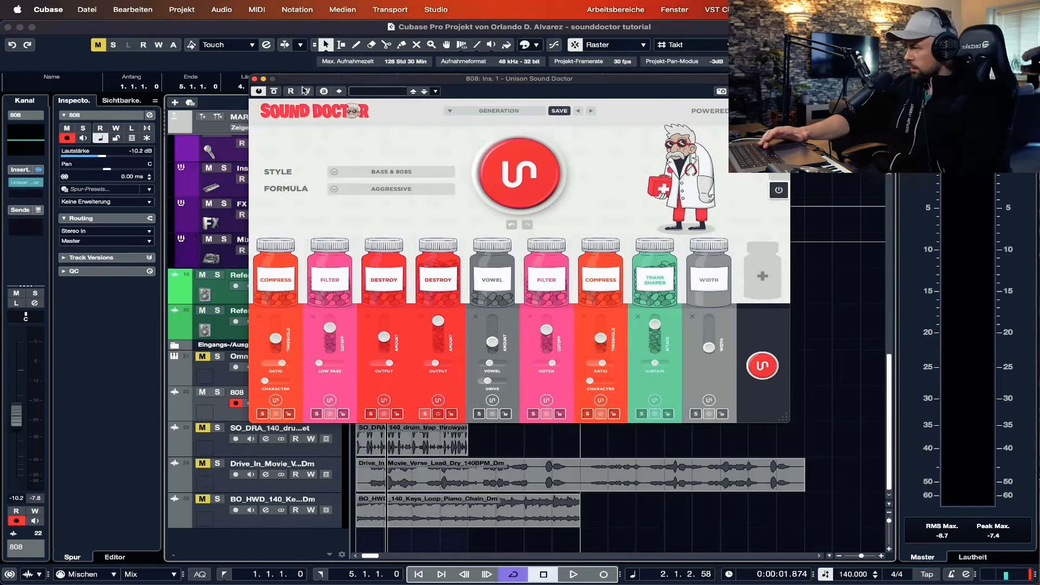
Load a Dirty preset from Bass & 808s and audition the following ones, including Basic Mangled 808, Bruiser, Gritty Roar 808, Moogify Bass and Ratatat 808
left_click(510, 113)
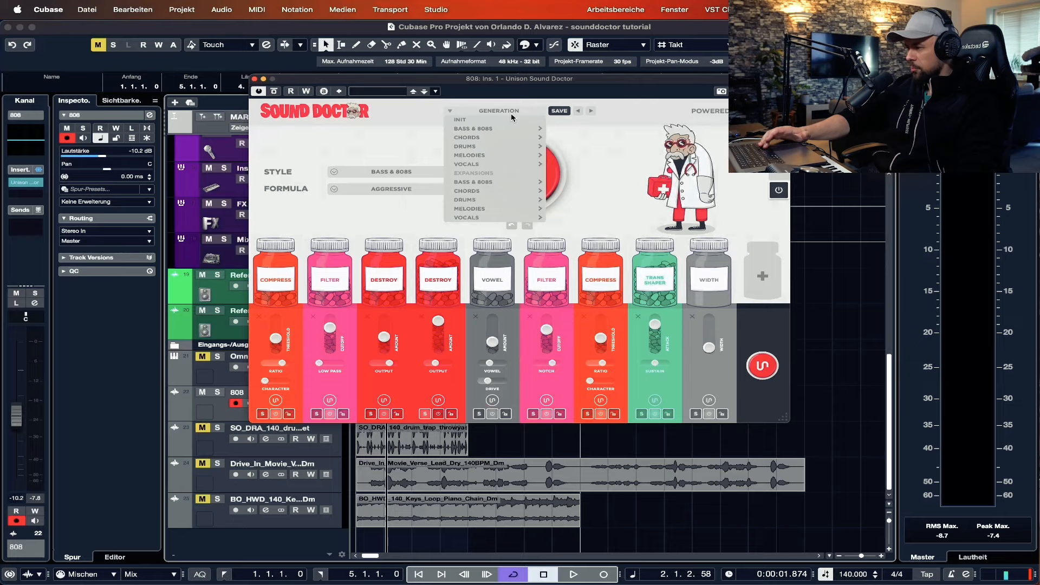
mouse_move(509, 128)
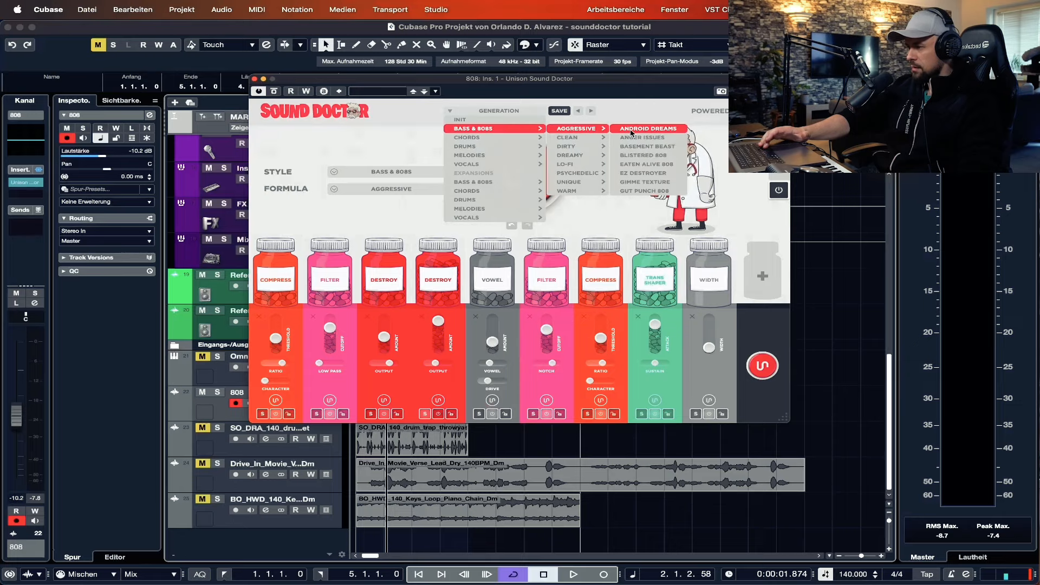
left_click(614, 147)
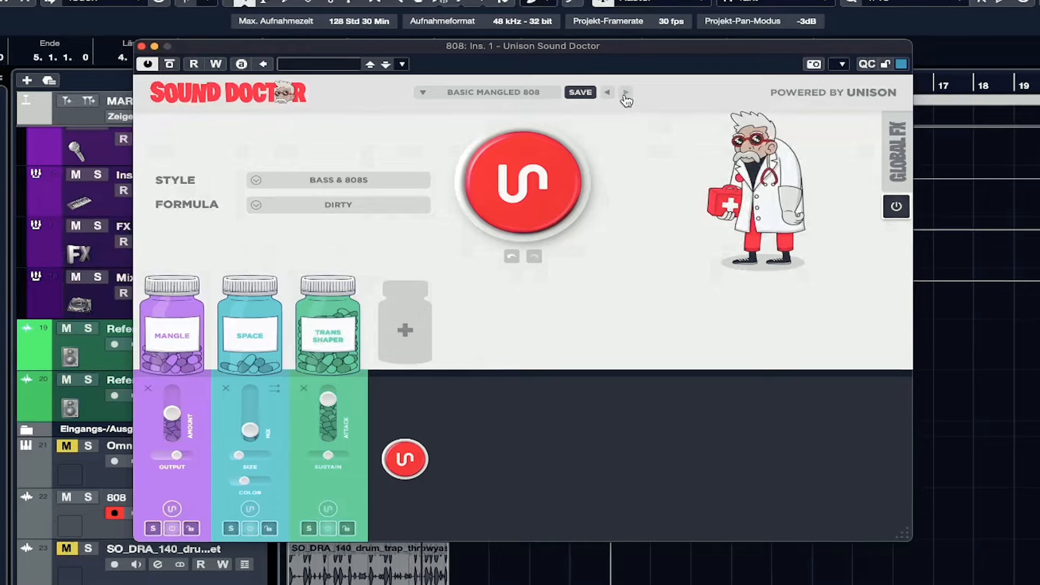
left_click(625, 94)
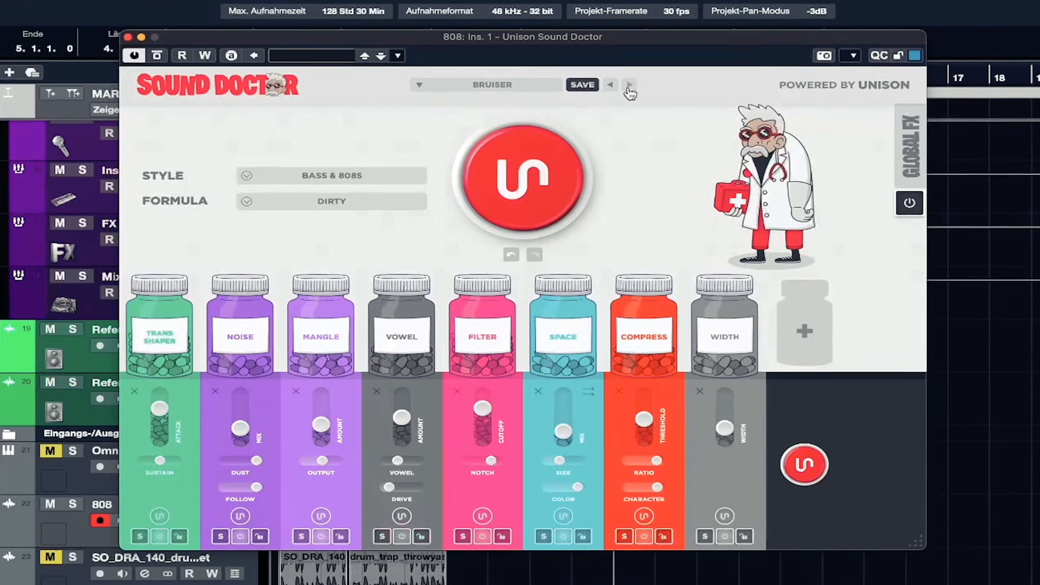
left_click(628, 86)
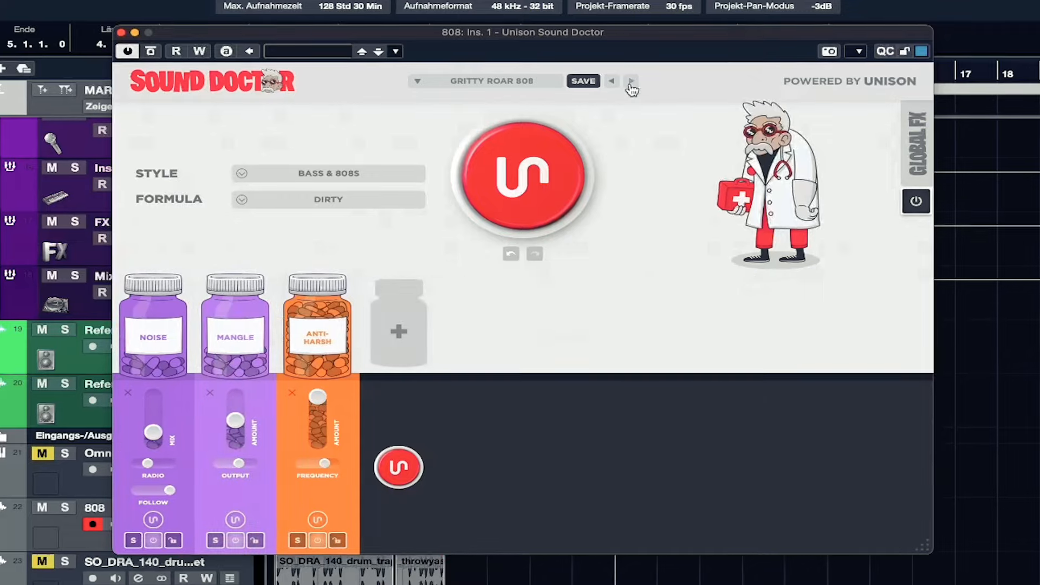
left_click(631, 87)
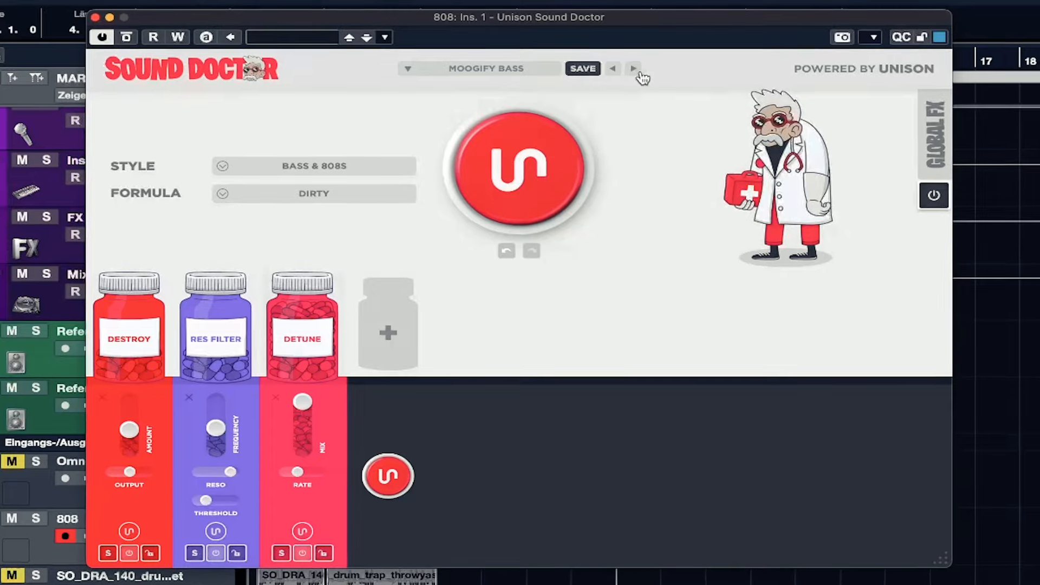
left_click(635, 68)
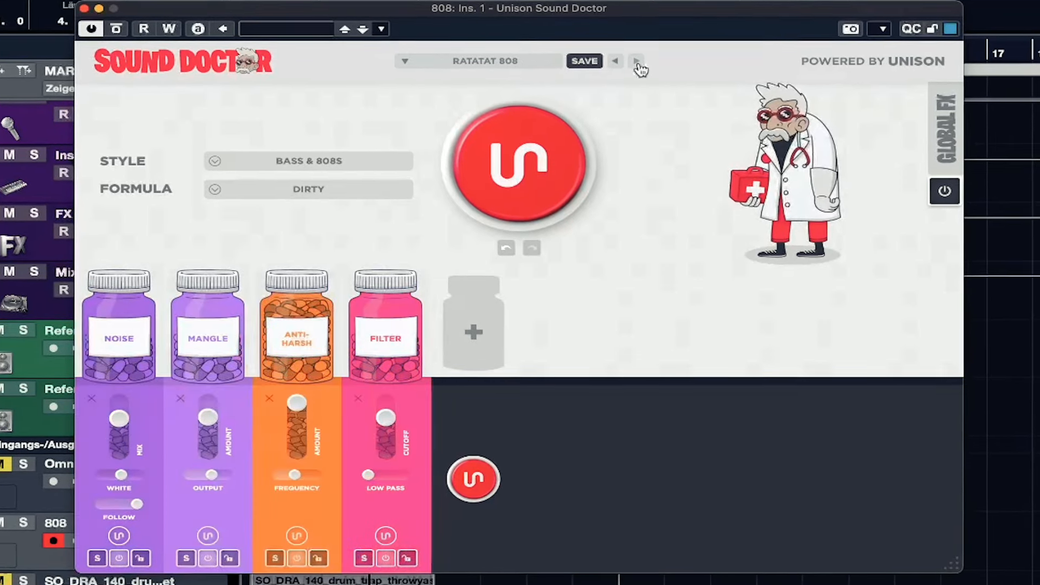
left_click(639, 63)
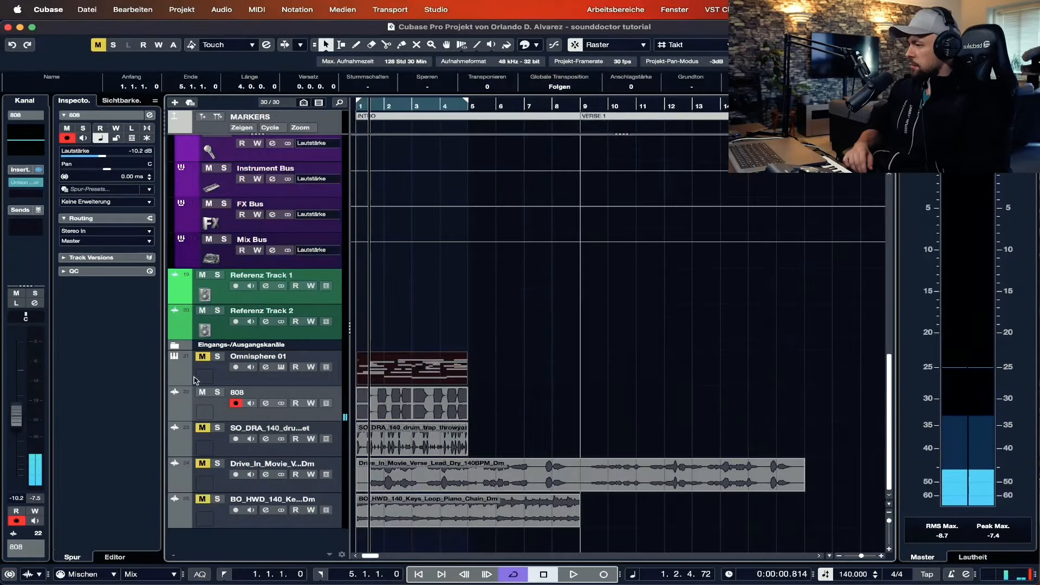
Solo the SO_DRA_140 drum track and insert Unison Sound Doctor as its first insert effect
left_click(217, 428)
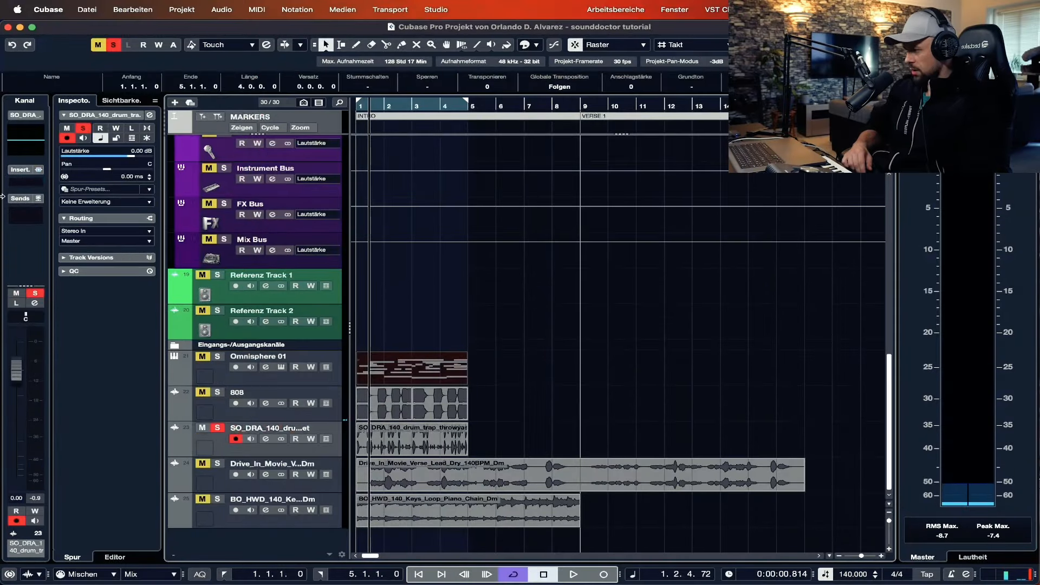
left_click(26, 182)
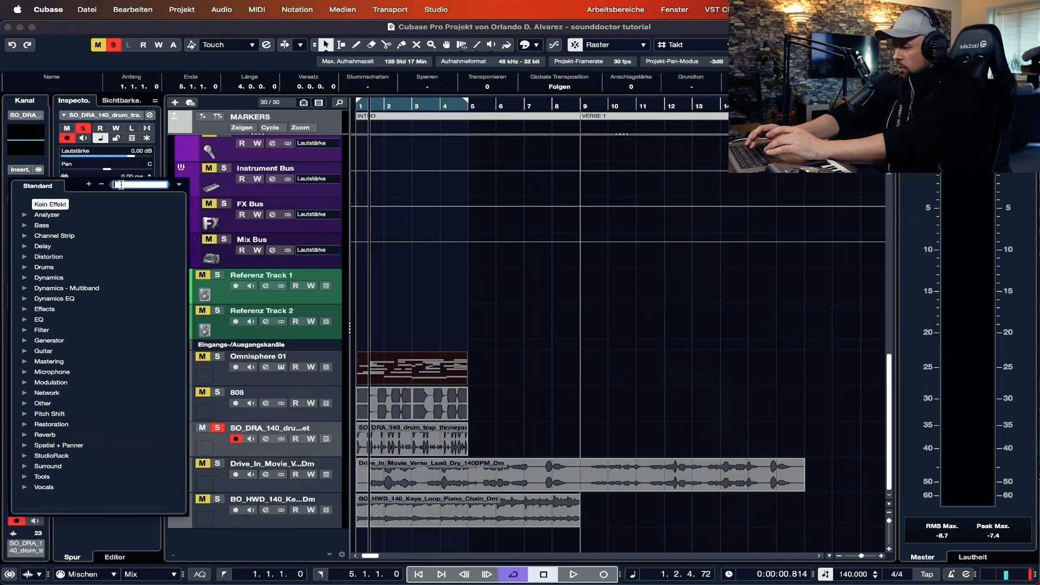
type("sound")
left_click(92, 237)
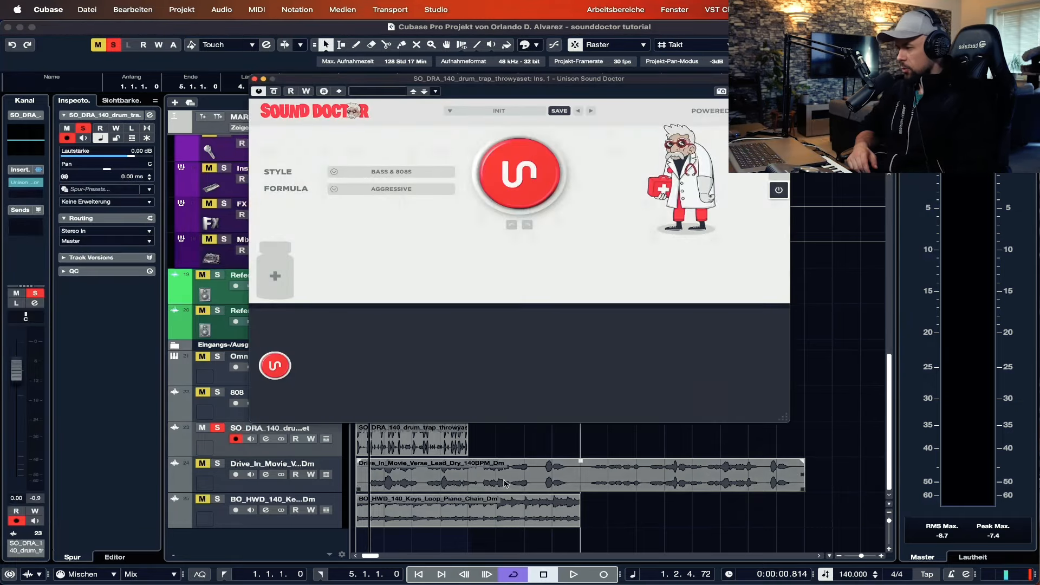
Set the style to Drums and audition two generated Aggressive effect chains during playback
left_click(566, 572)
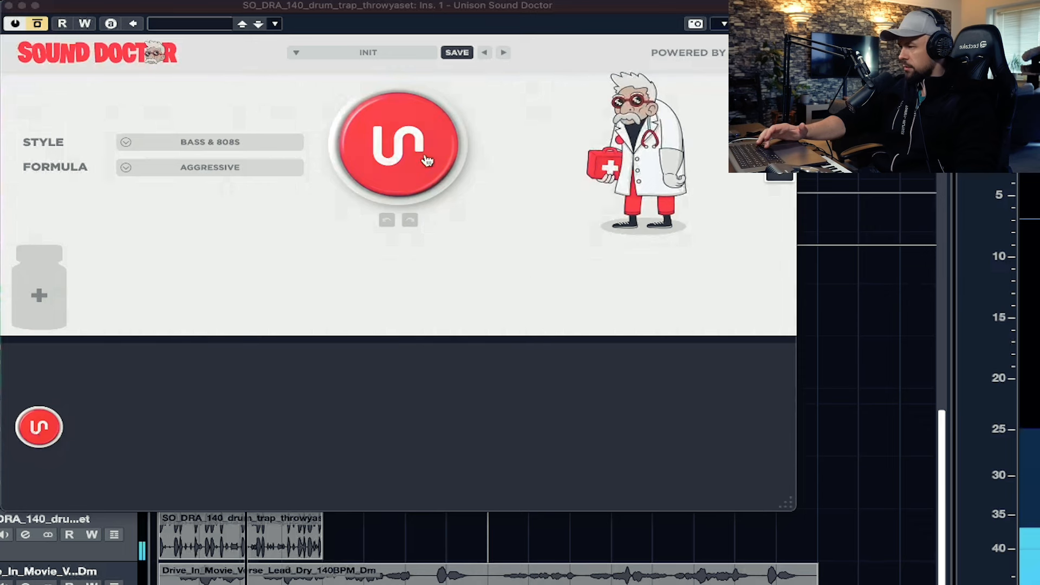
left_click(223, 138)
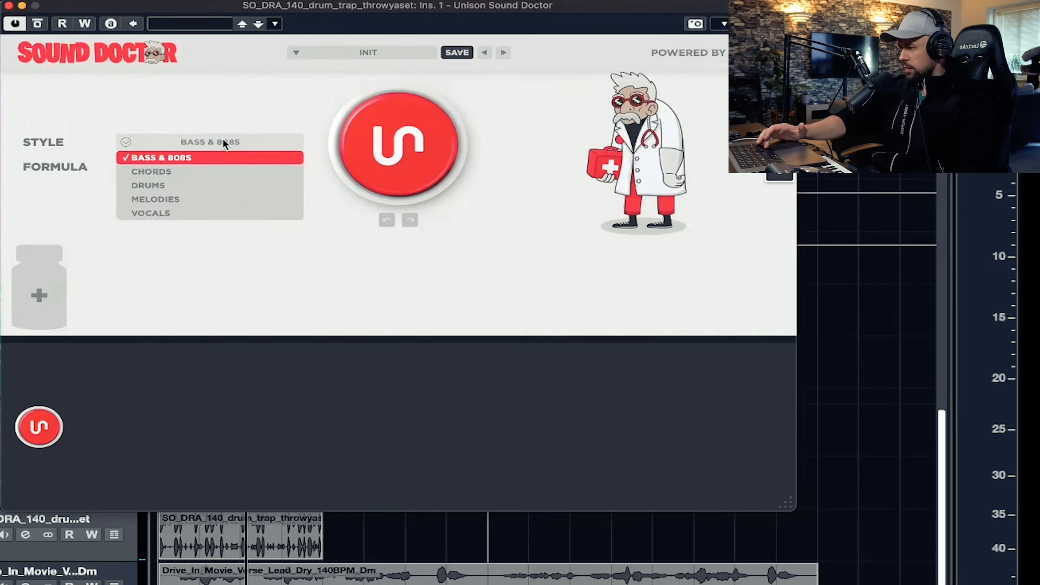
left_click(191, 183)
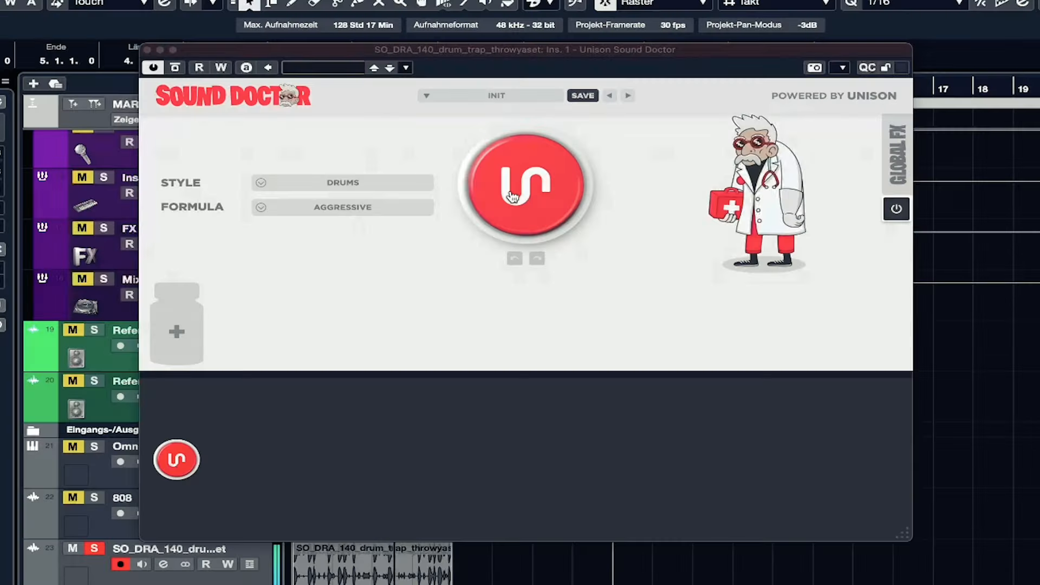
left_click(511, 195)
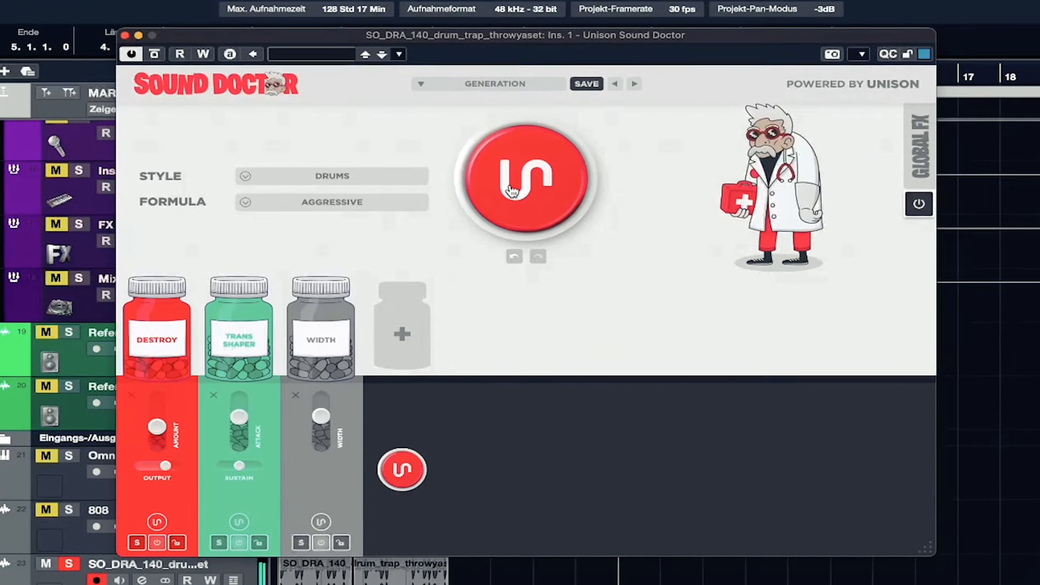
left_click(511, 189)
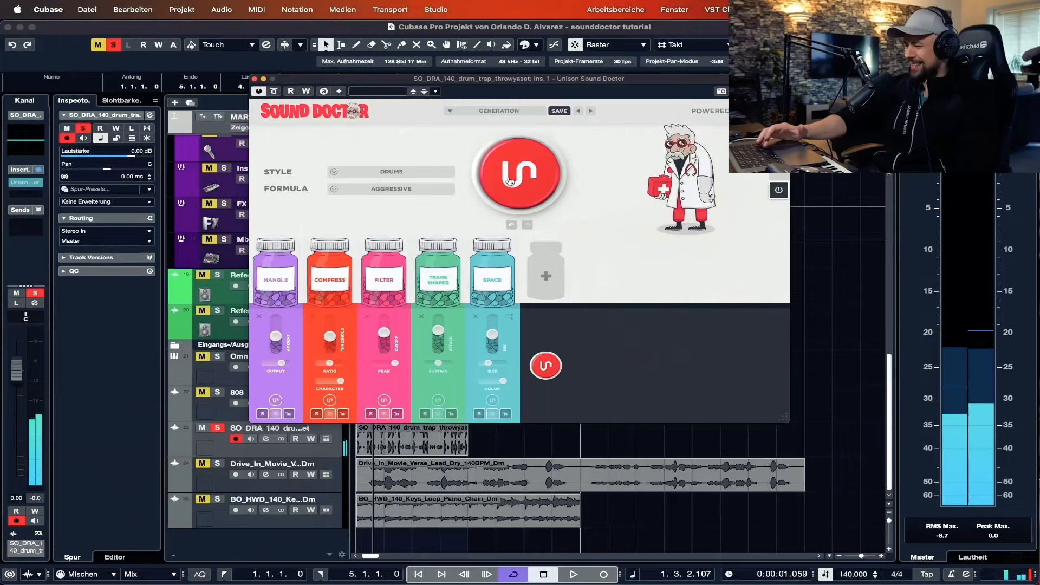
key("space")
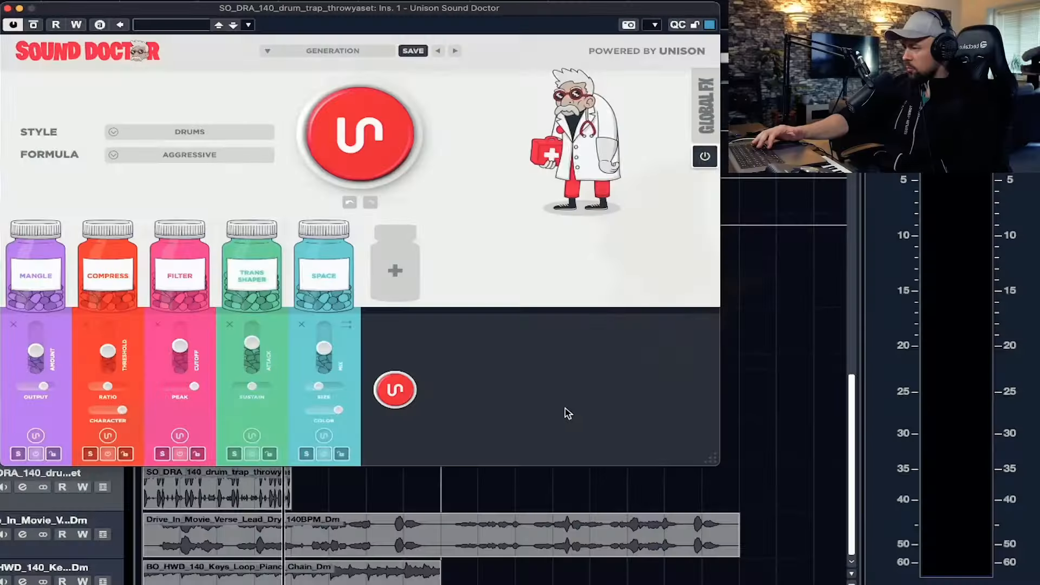
Change the drum formula to Lo-Fi and generate effect chains with it
left_click(182, 151)
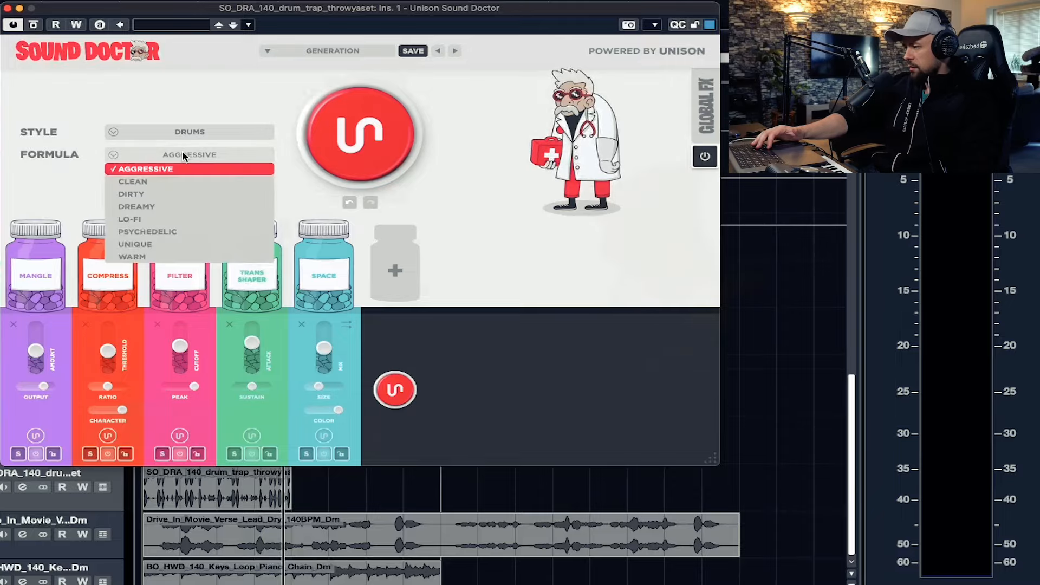
left_click(162, 218)
left_click(353, 133)
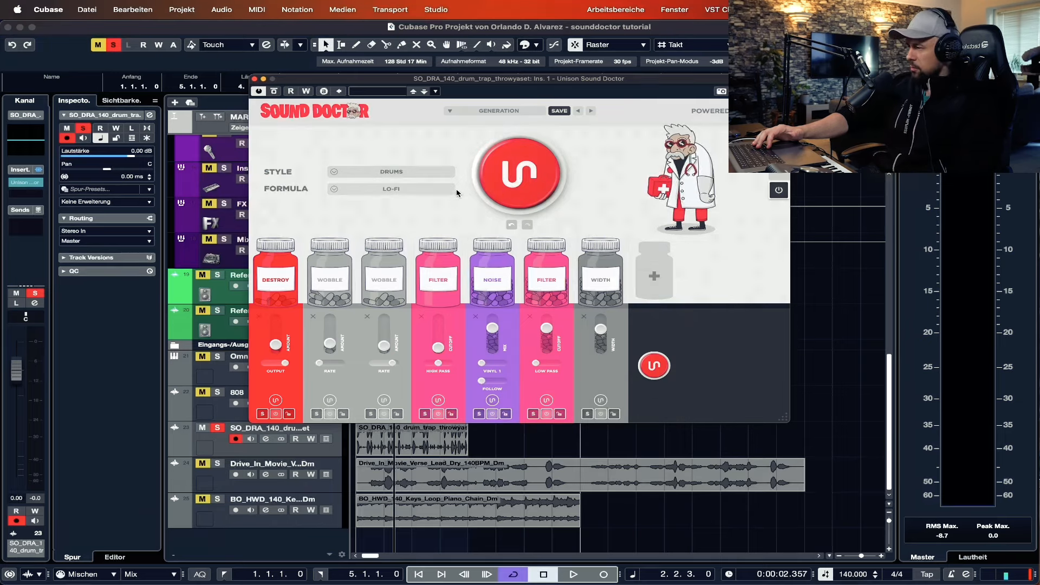
left_click(515, 182)
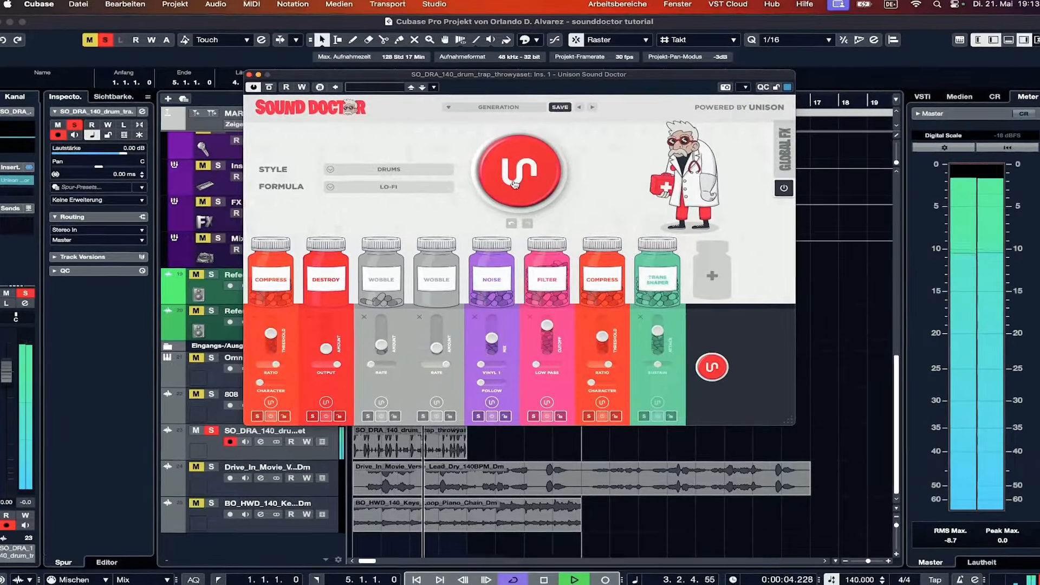
Switch the drum formula to Psychedelic and generate two effect chains
left_click(364, 186)
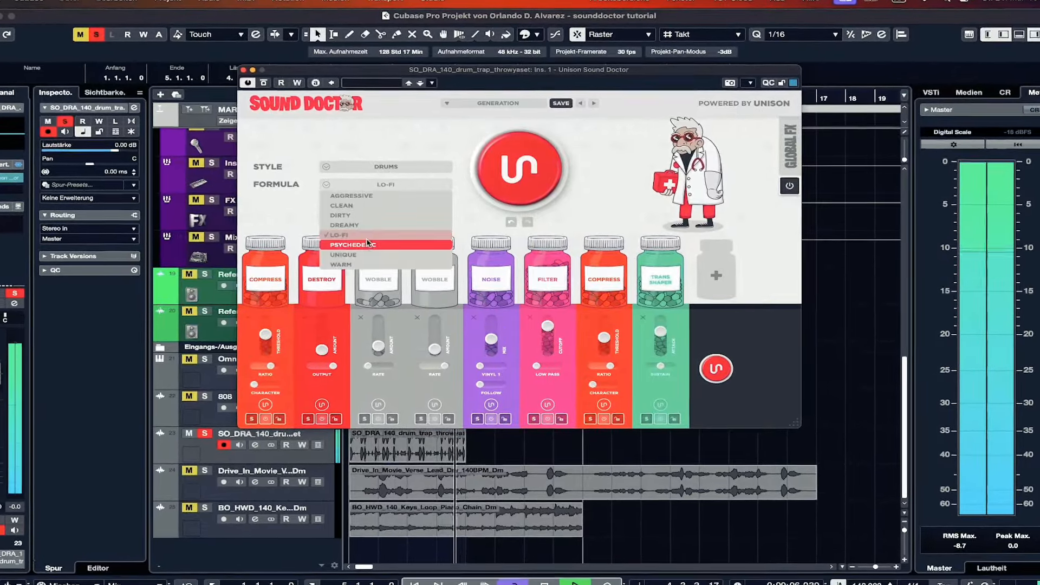
left_click(367, 244)
left_click(534, 185)
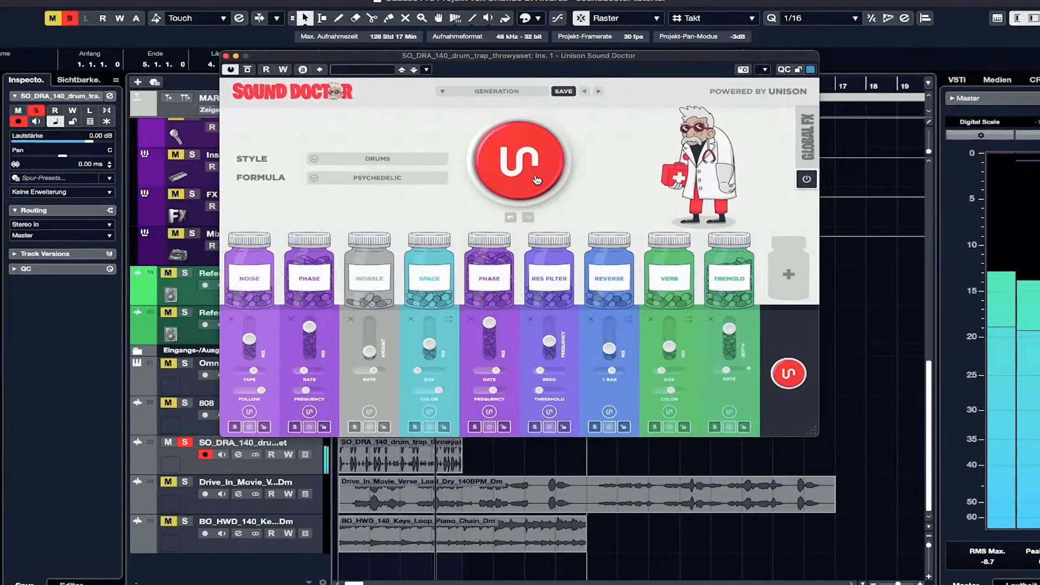
left_click(536, 181)
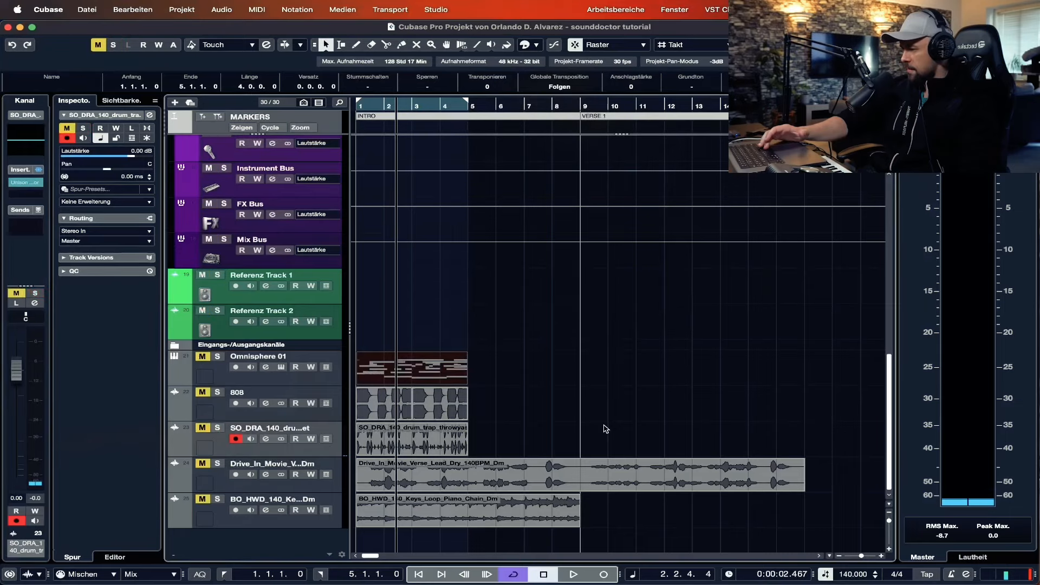
Solo the Drive_In_Movie vocal, Omnisphere 01 and 808 tracks, and duplicate the Omnisphere, 808 and drum clips three times up to bar 17
left_click(218, 465)
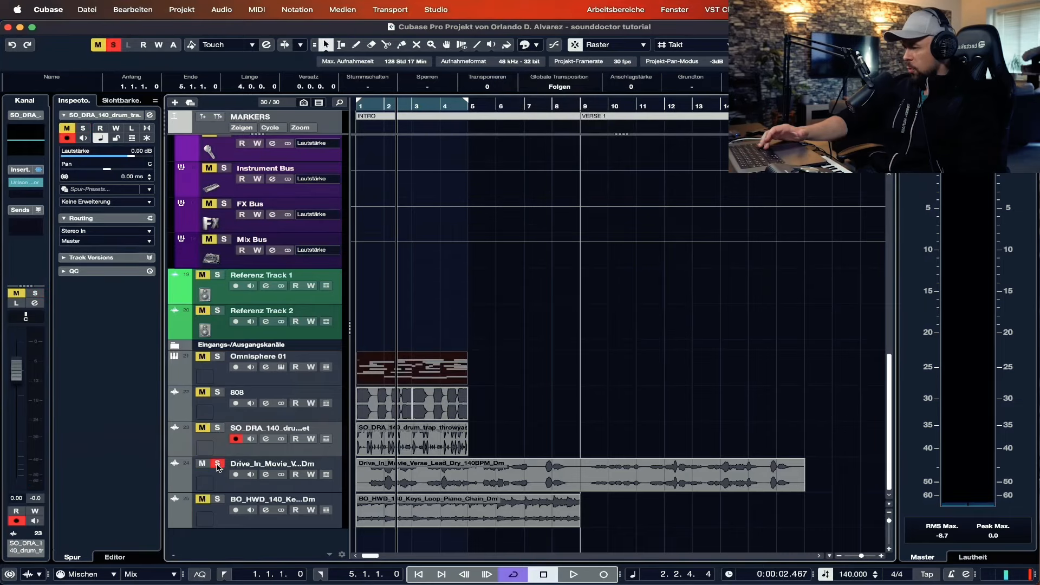
left_click(218, 357)
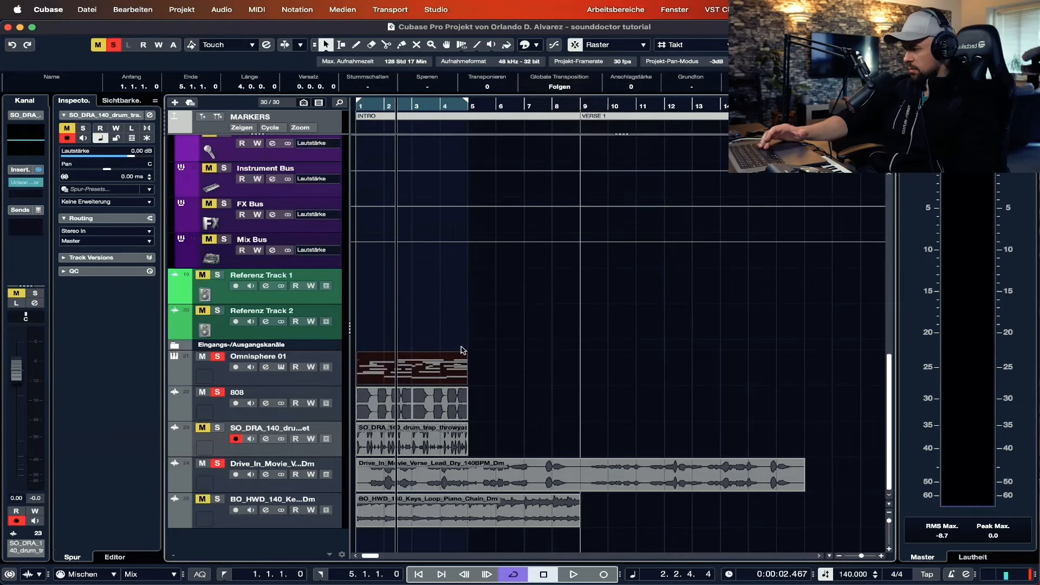
left_click(406, 441)
key("d")
key("d")
key("d")
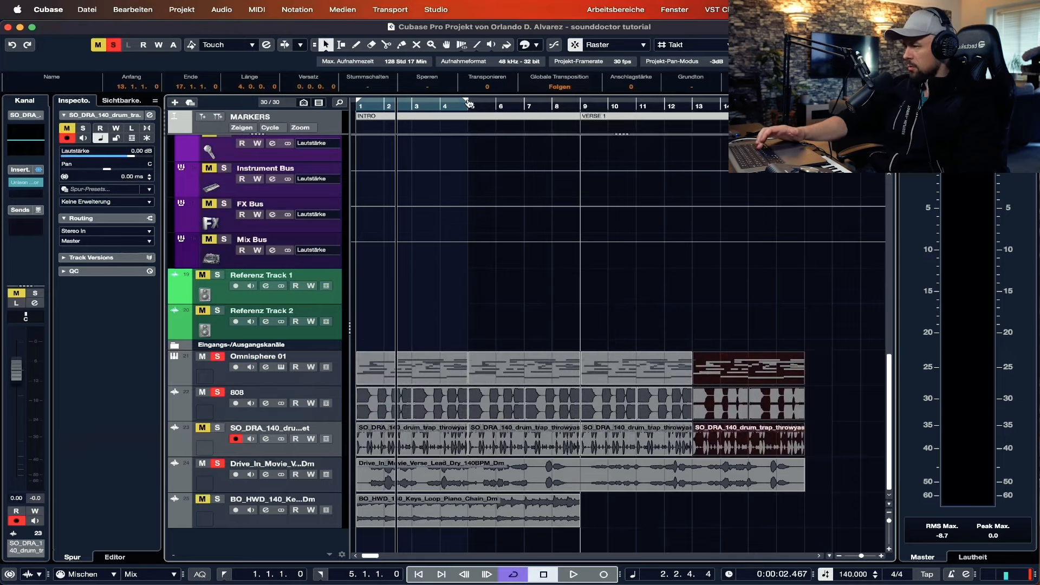
Extend the cycle range to bar 17 and audition the Drive_In_Movie vocal together with the 808 track
left_click(253, 486)
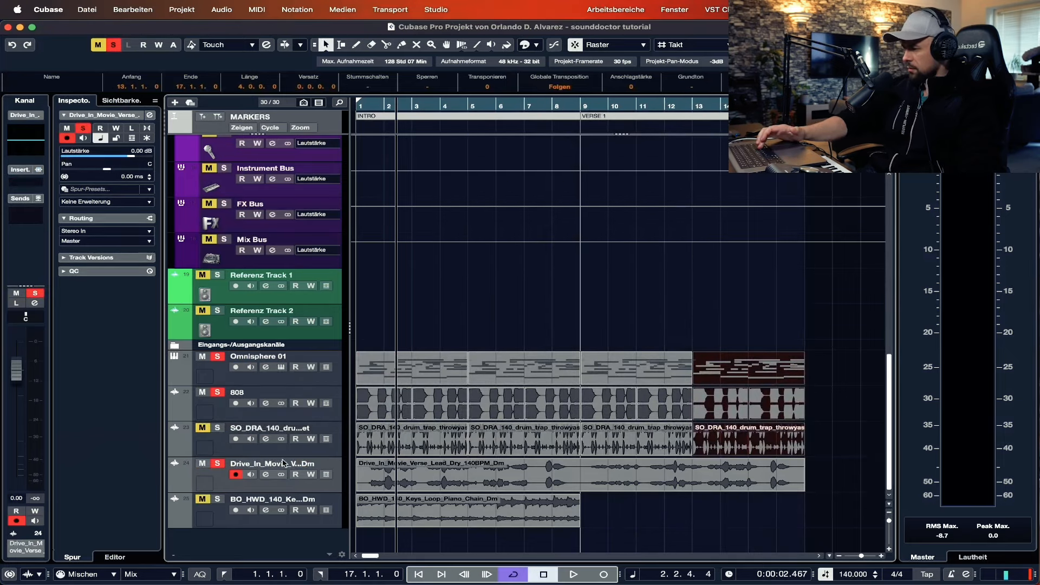
left_click(567, 576)
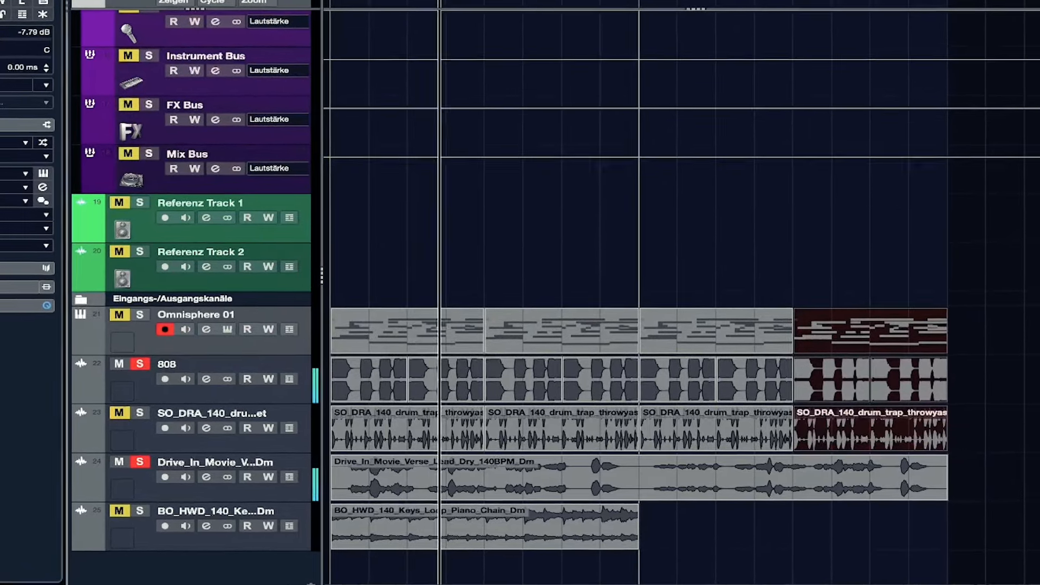
left_click(544, 578)
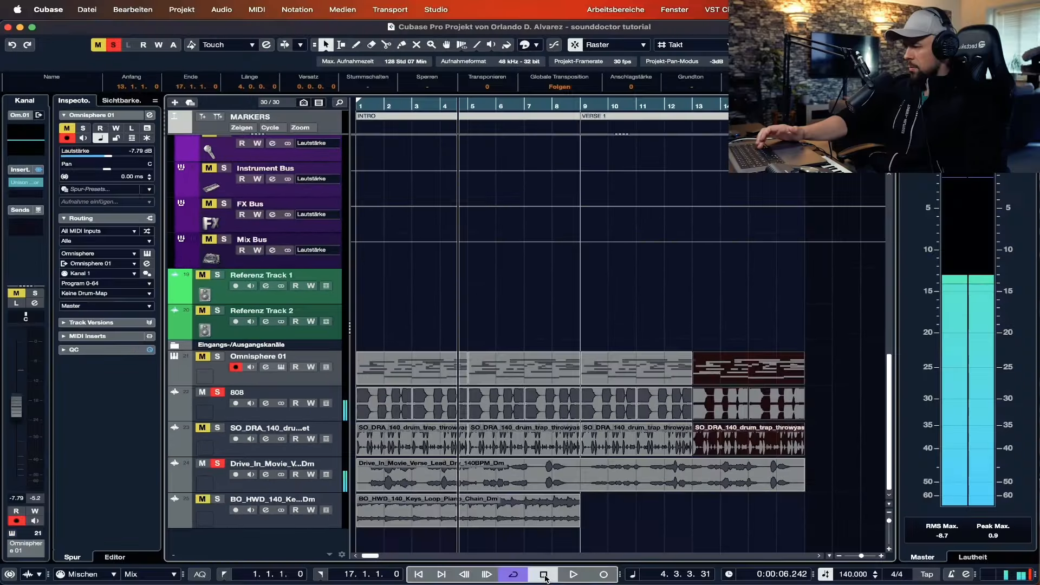
Insert Unison Sound Doctor on the Drive_In_Movie vocal track, with the style set to Vocals and the formula to Dreamy
left_click(249, 489)
left_click(16, 183)
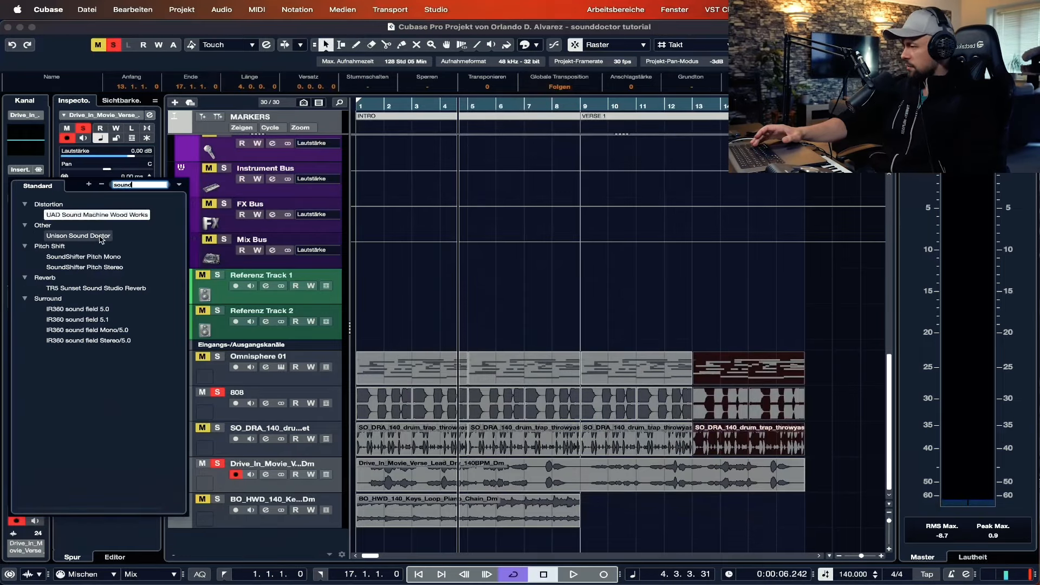
left_click(101, 236)
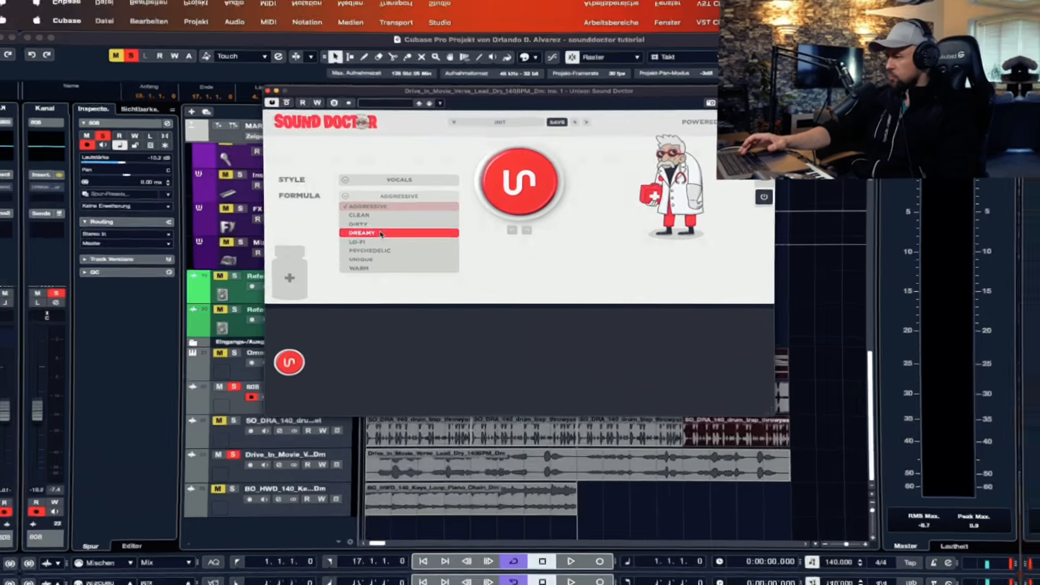
left_click(372, 230)
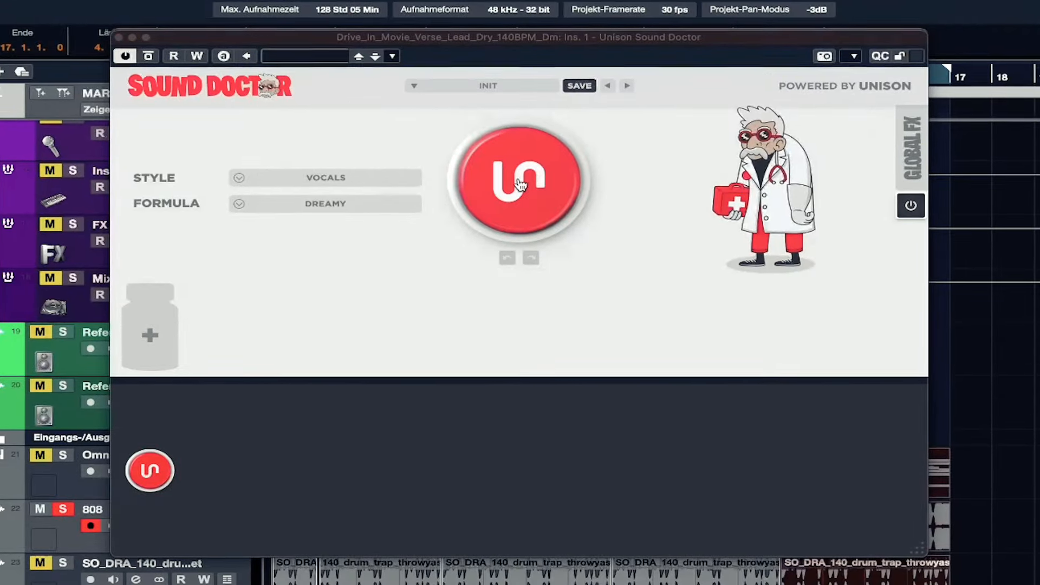
Generate four Dreamy effect chains for the Drive_In_Movie vocal and audition them
left_click(519, 184)
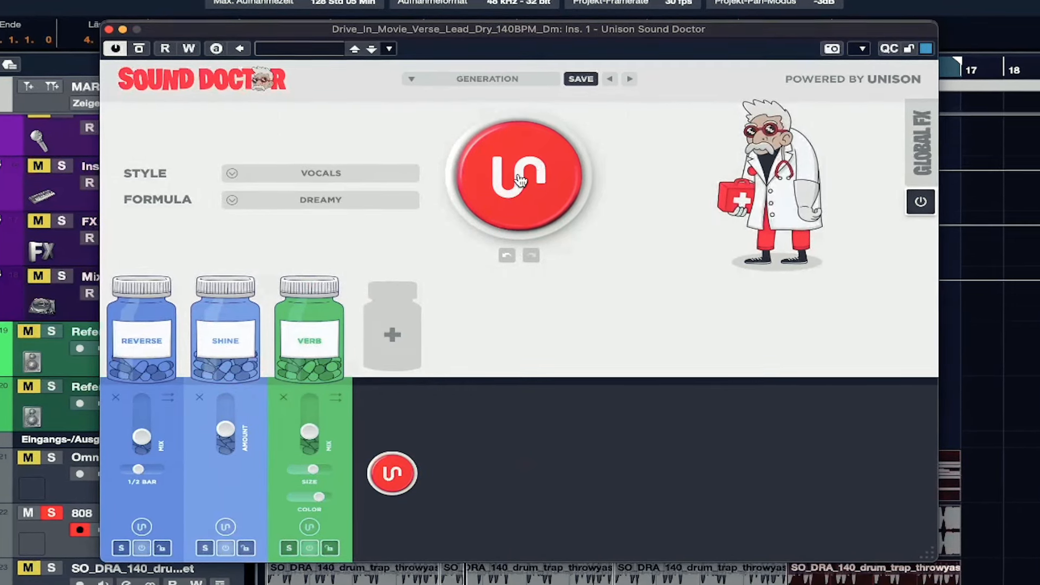
left_click(519, 176)
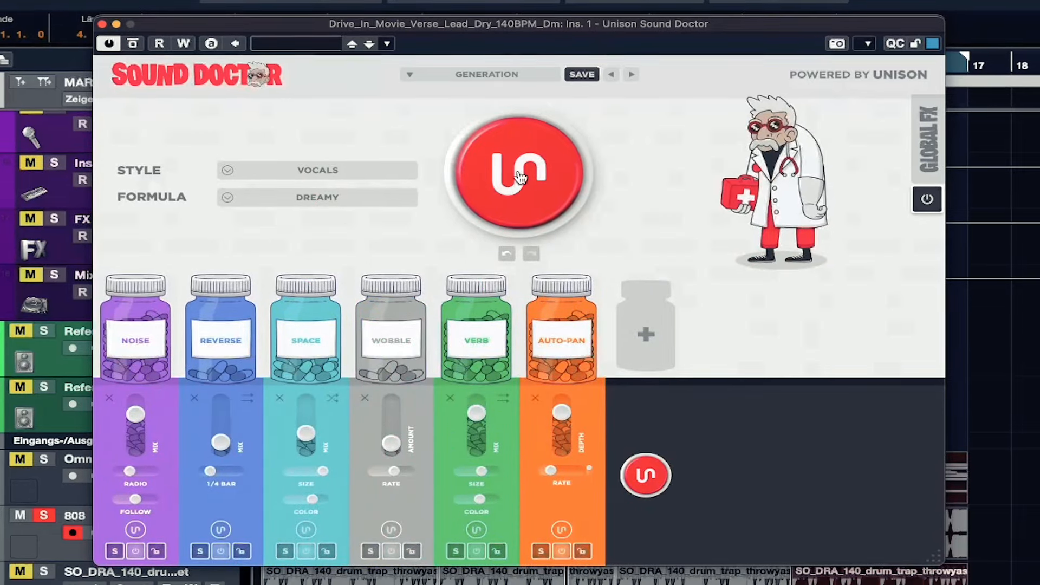
left_click(518, 174)
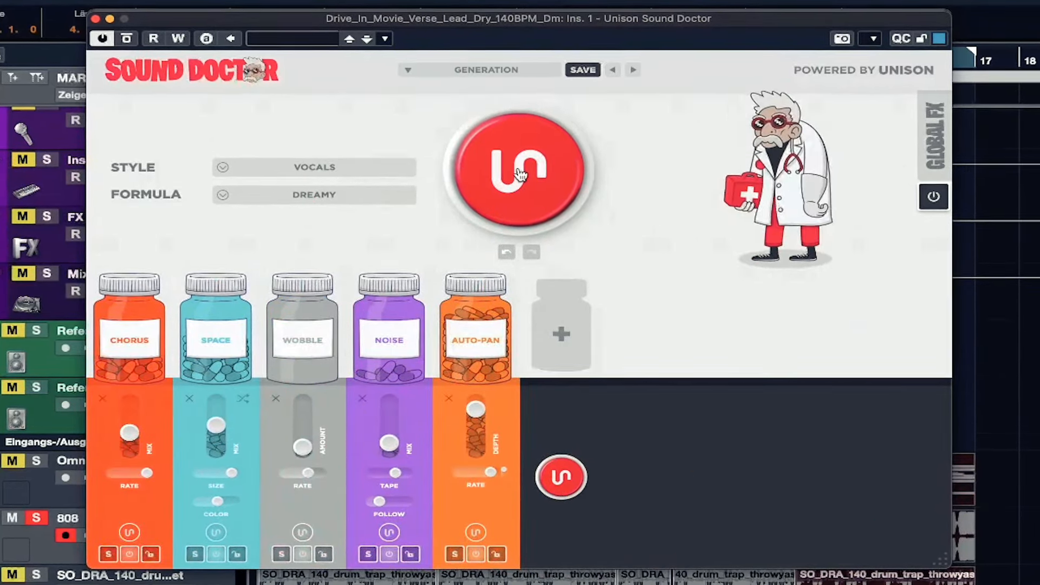
left_click(518, 172)
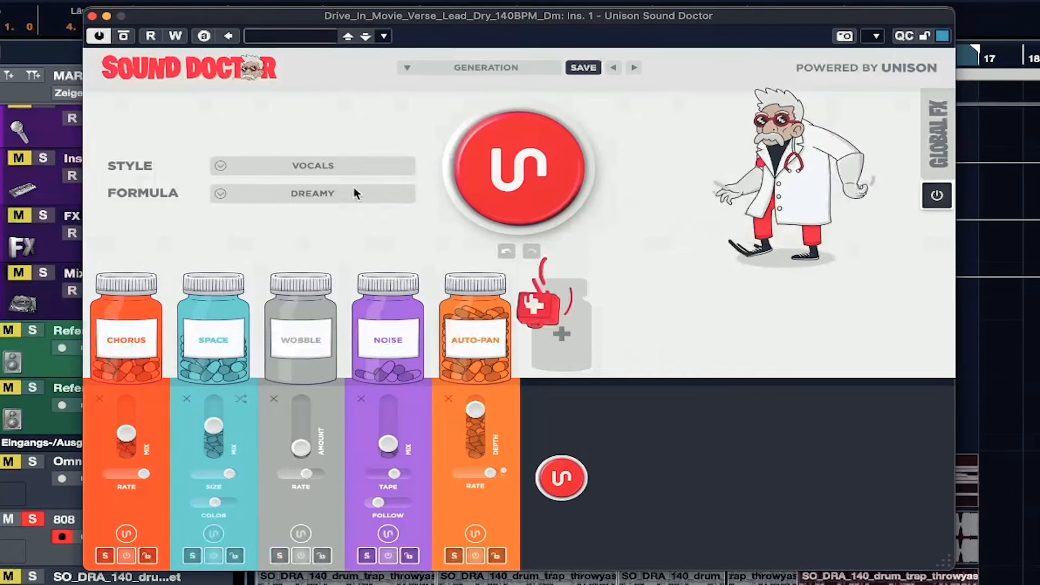
Switch the vocal formula to Clean and generate an effect chain
left_click(313, 193)
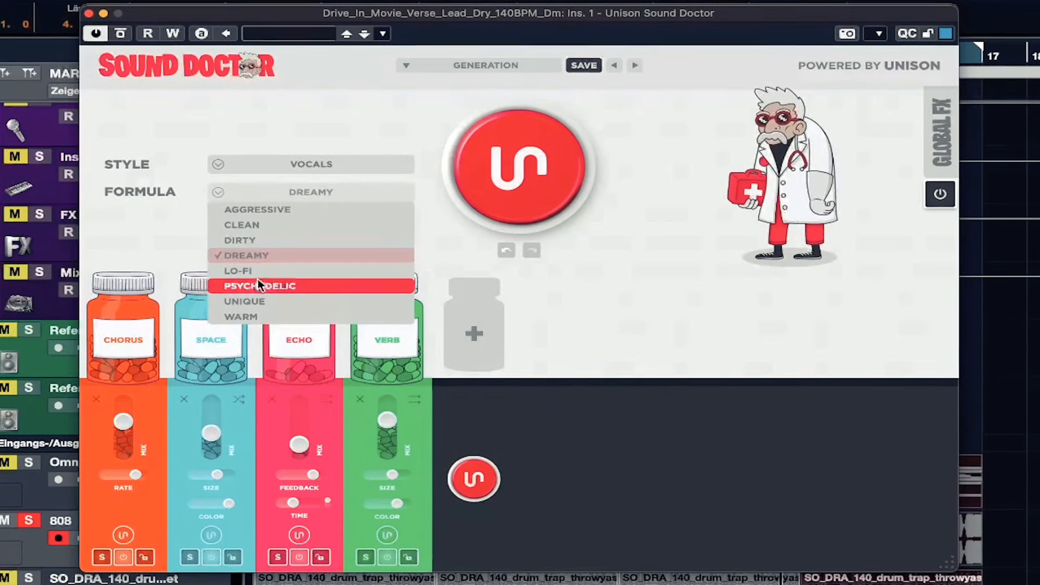
left_click(245, 225)
left_click(531, 167)
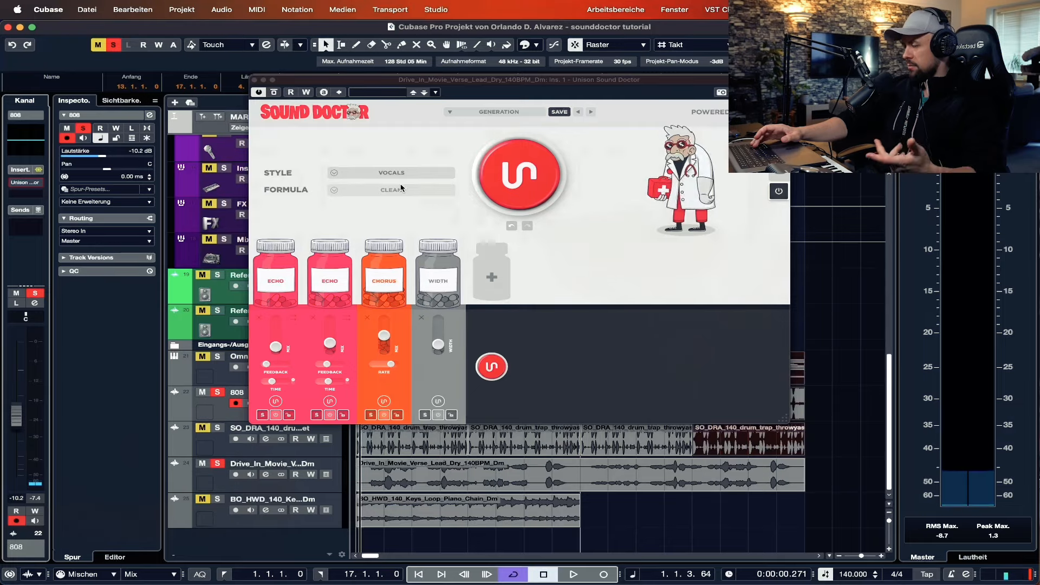
Switch the vocal formula to Dirty and generate four effect chains, auditioning the results
left_click(388, 191)
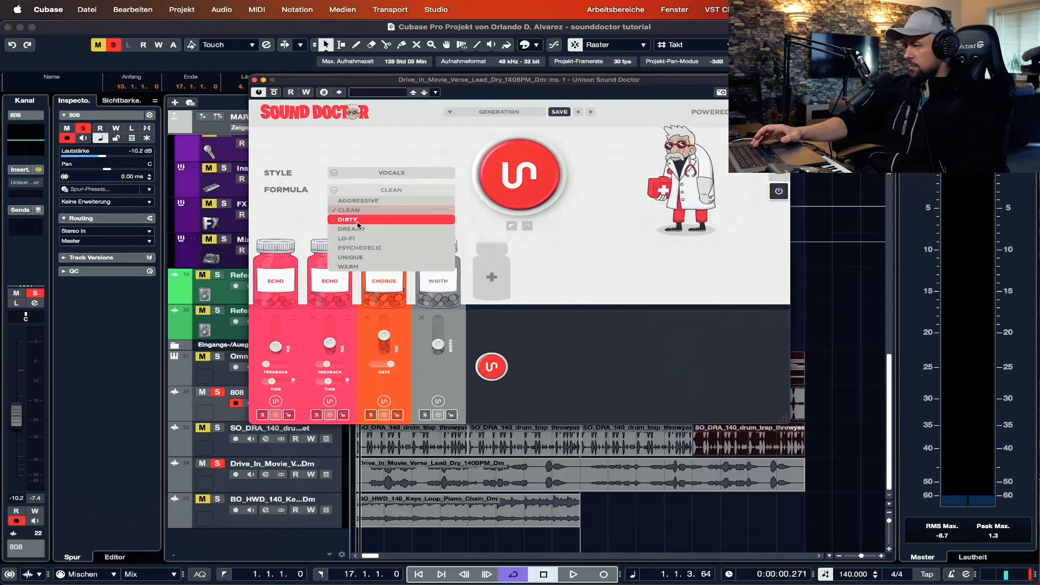
left_click(358, 220)
left_click(533, 186)
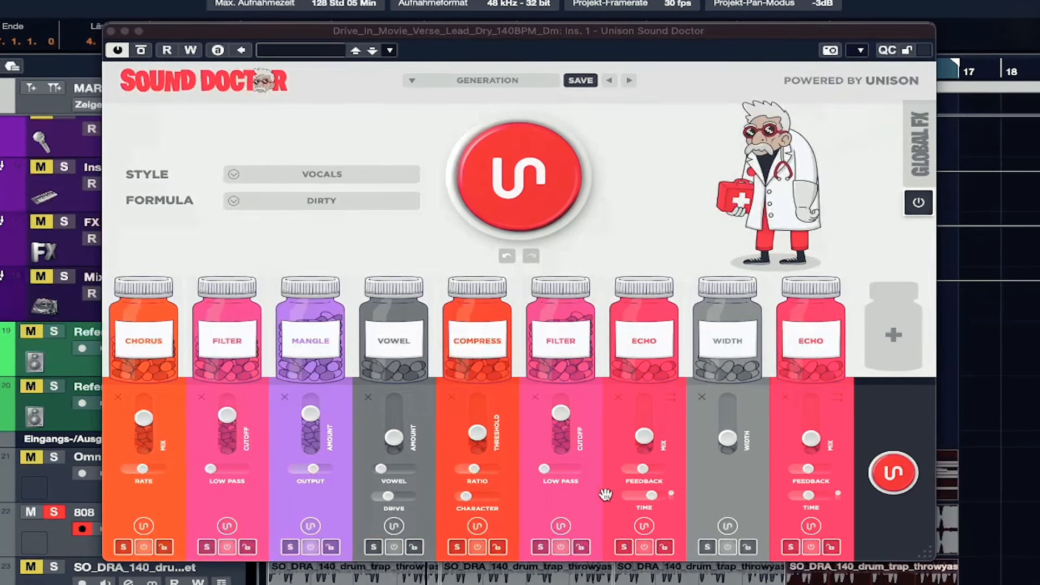
left_click(542, 203)
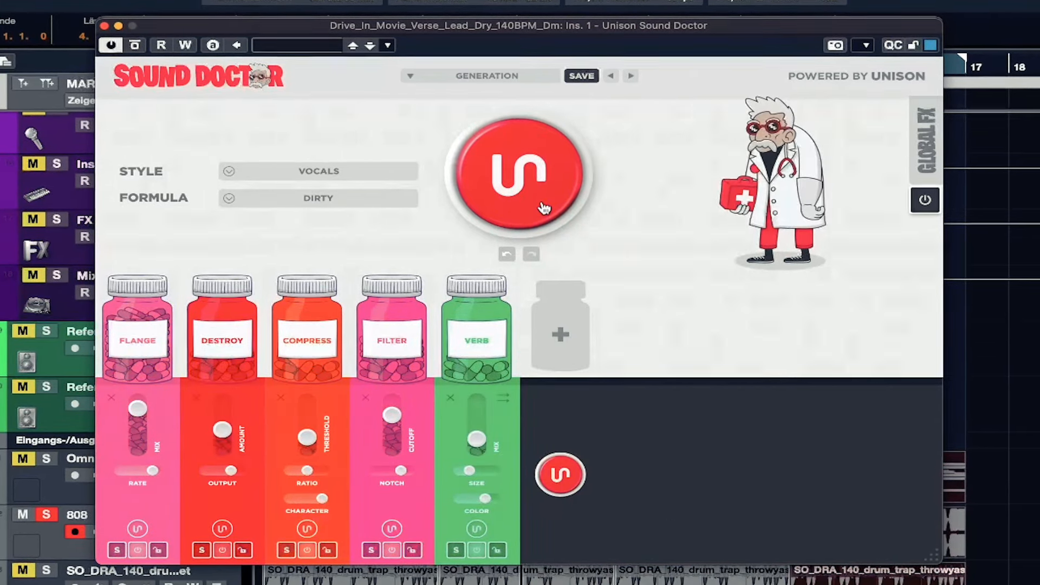
left_click(542, 200)
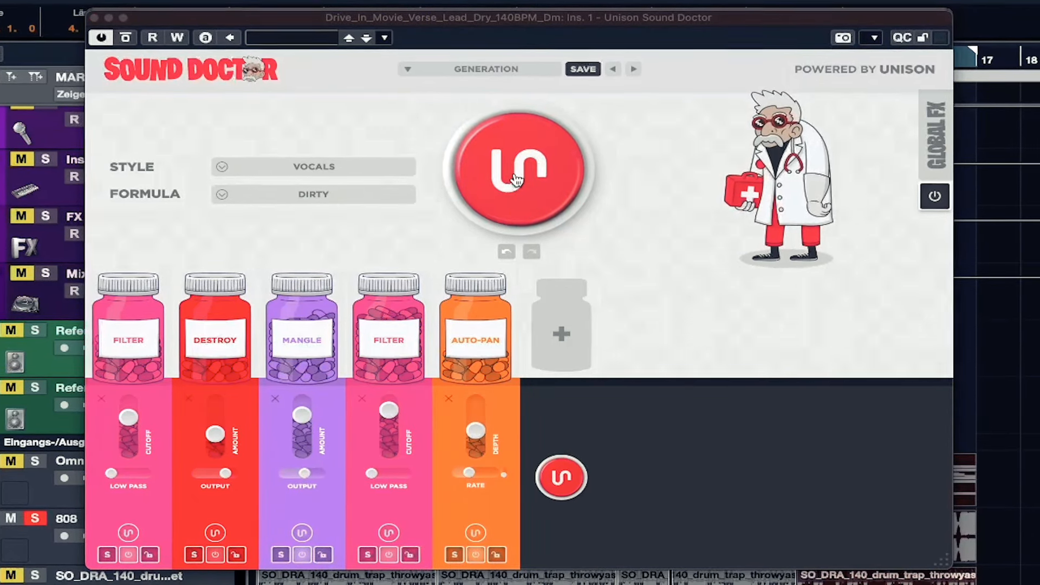
left_click(470, 192)
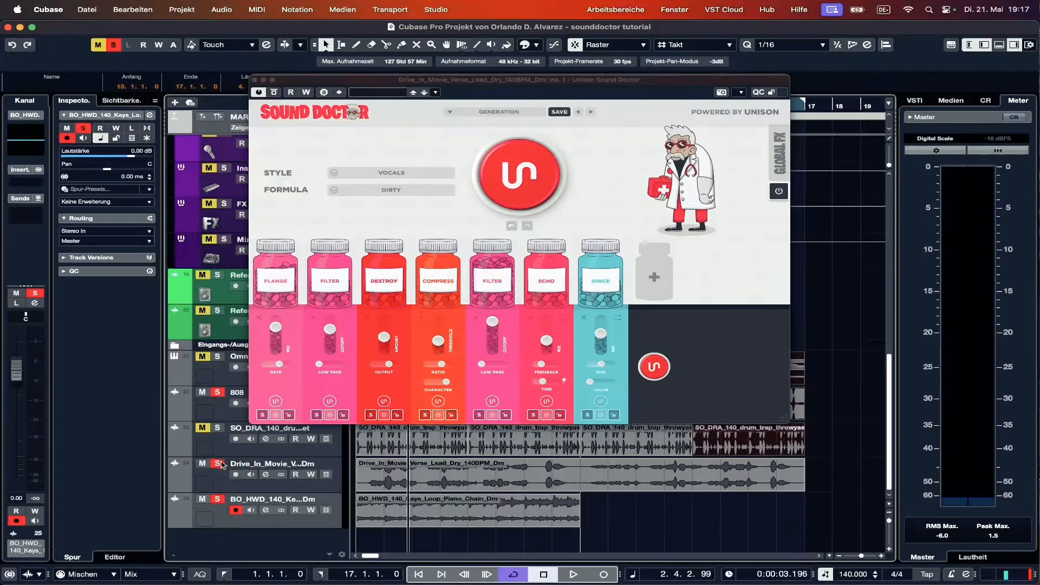
For the BO_HWD_140_Keys piano loop, load Sound Doctor's Melodies Dreamy preset Aphexify, and advance to the next preset
left_click(525, 514)
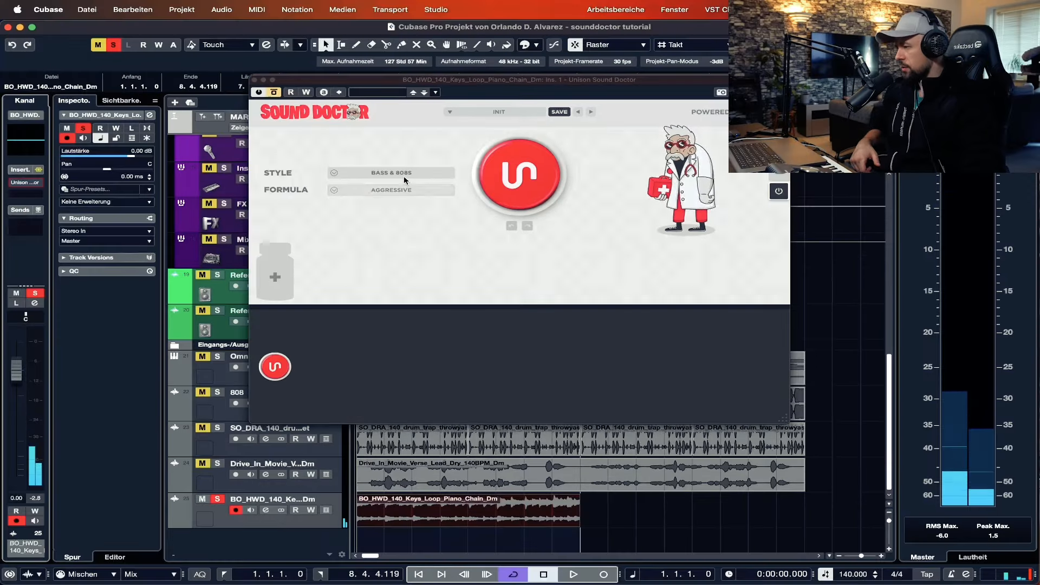
left_click(404, 174)
left_click(504, 111)
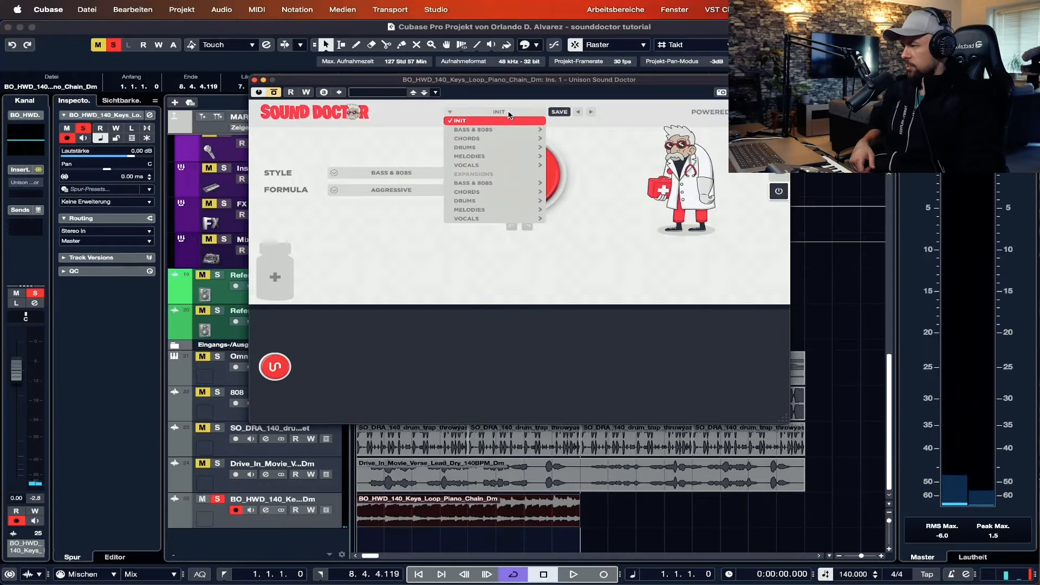
mouse_move(510, 159)
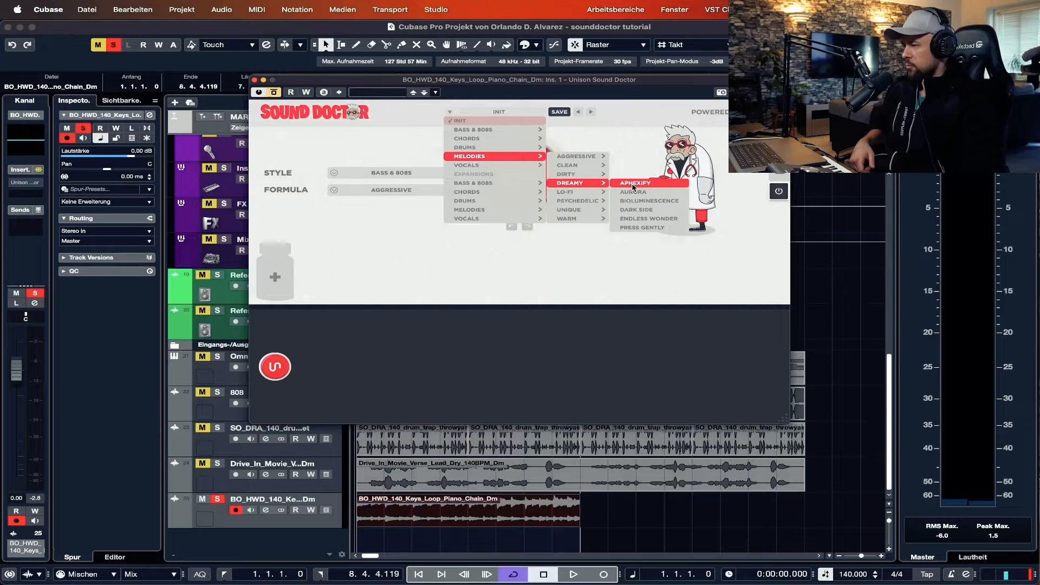
left_click(634, 184)
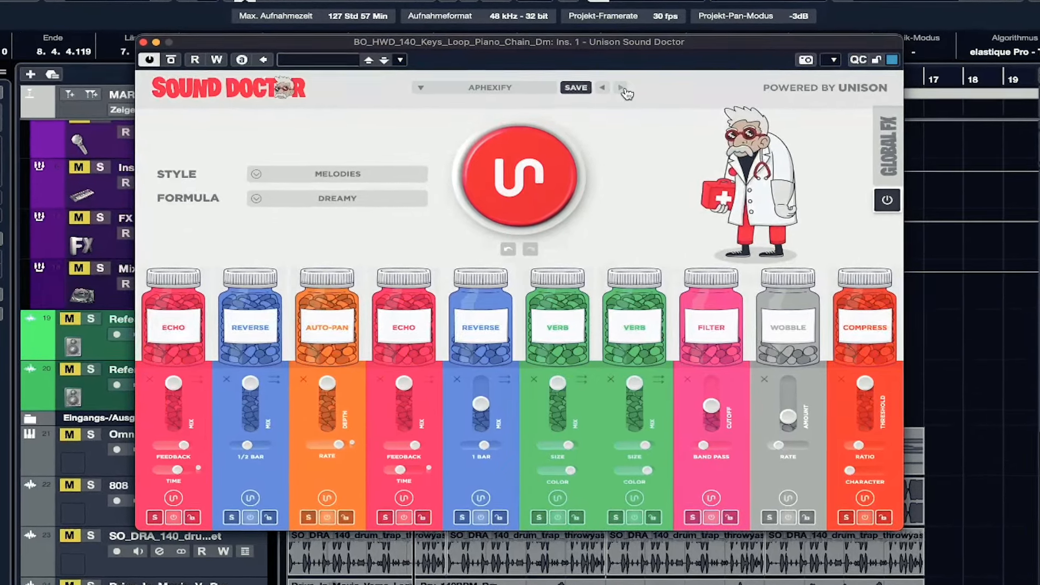
left_click(623, 90)
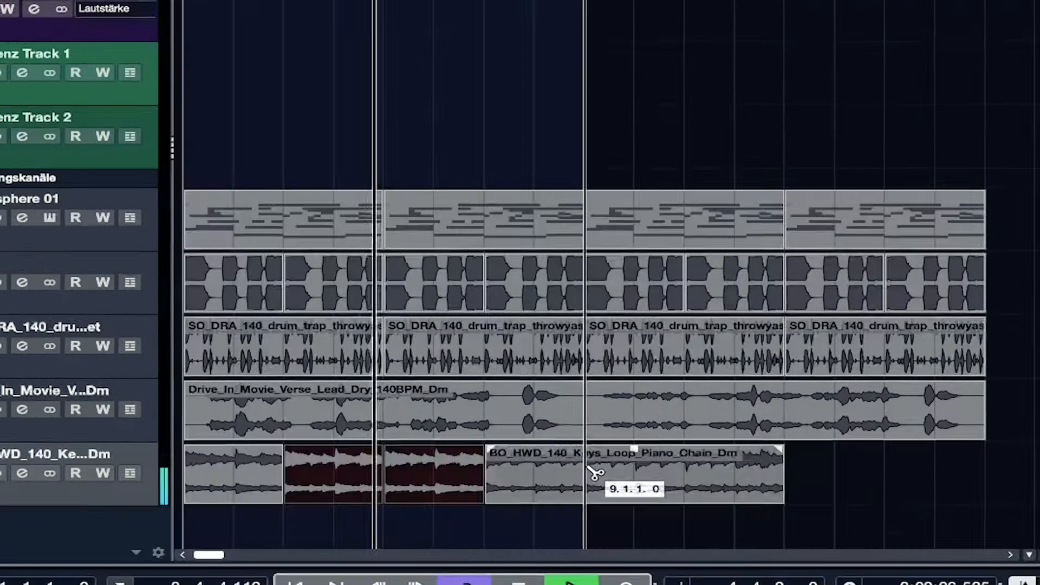
Split the last piano loop clip at bar 9 and erase the part after the split
left_click(589, 468)
right_click(591, 469)
left_click(671, 470)
left_click(678, 469)
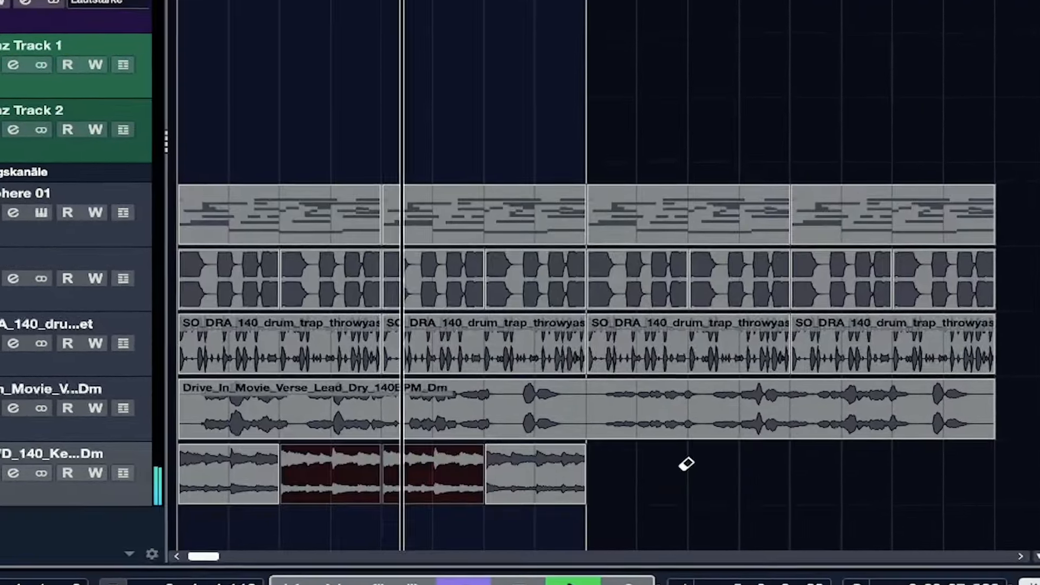
right_click(679, 469)
left_click(682, 470)
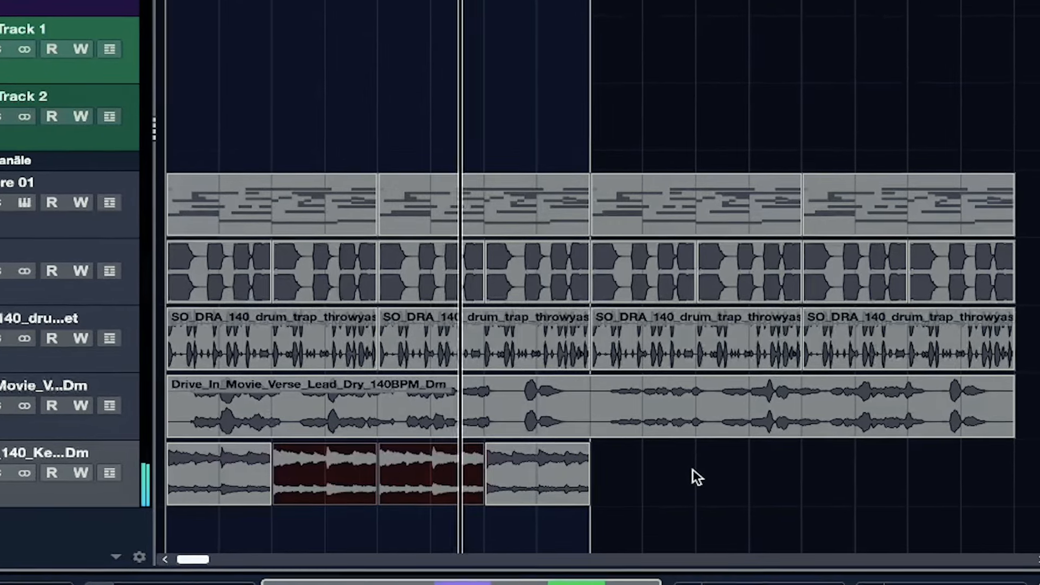